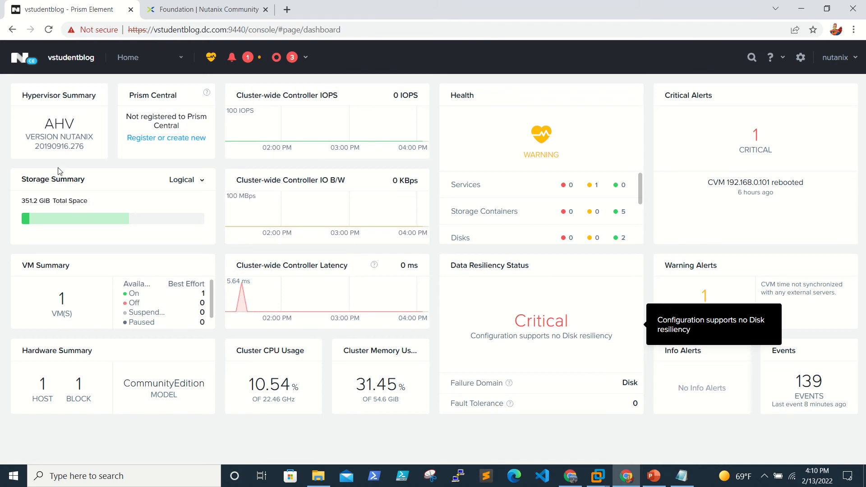
# Step: Start deploying a new Prism Central instance and open the form for uploading its installation binary
pyautogui.click(155, 138)
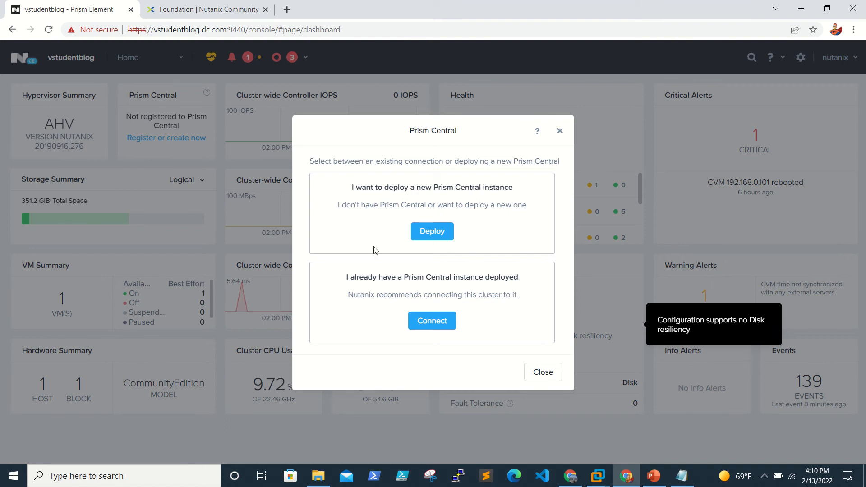
pyautogui.click(423, 239)
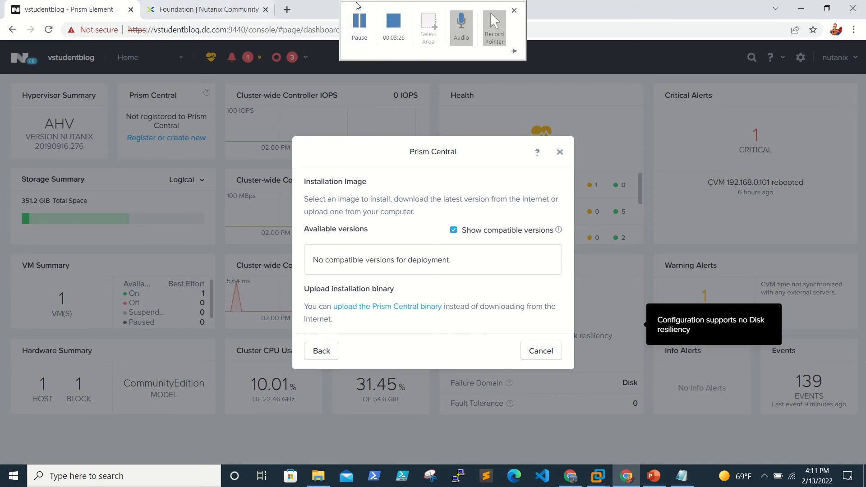
pyautogui.click(367, 31)
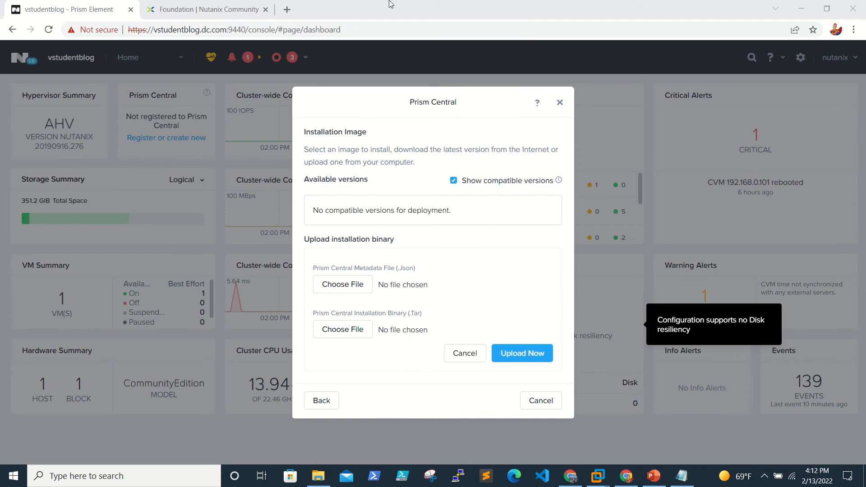
pyautogui.moveTo(489, 12)
pyautogui.click(359, 23)
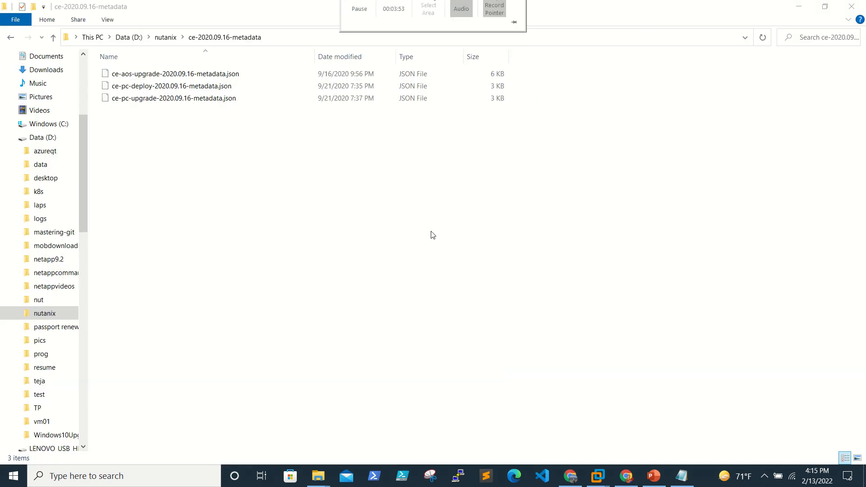
# Step: Locate ce-pc-deploy-2020.09.16-metadata.json and, in the PC folder under nutanix, the ce-pc-deploy-2020.09.16 archive in File Explorer
pyautogui.click(179, 93)
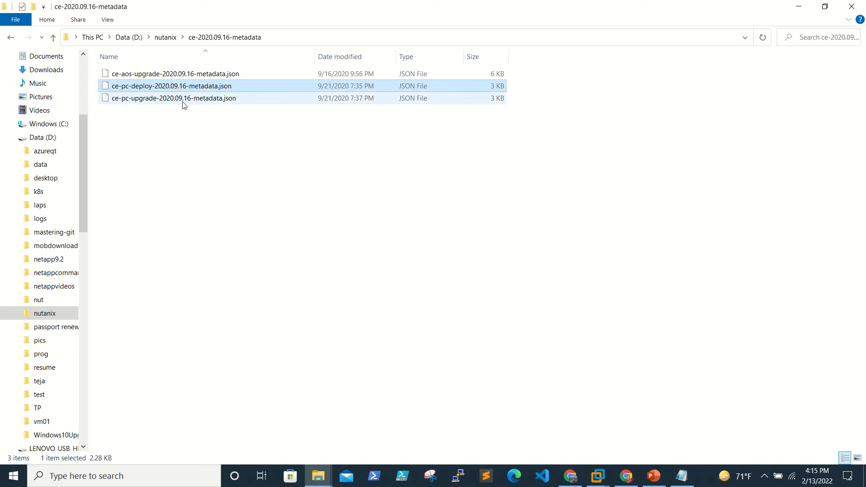
pyautogui.press('F2')
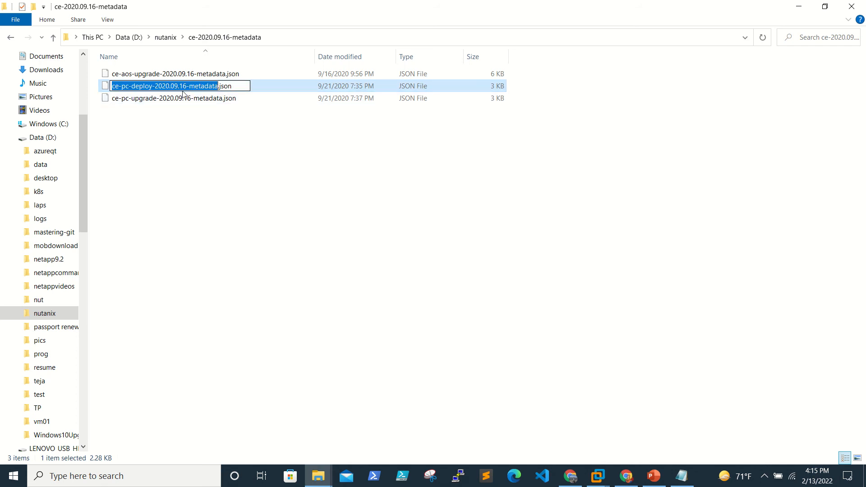
pyautogui.click(228, 153)
pyautogui.click(165, 39)
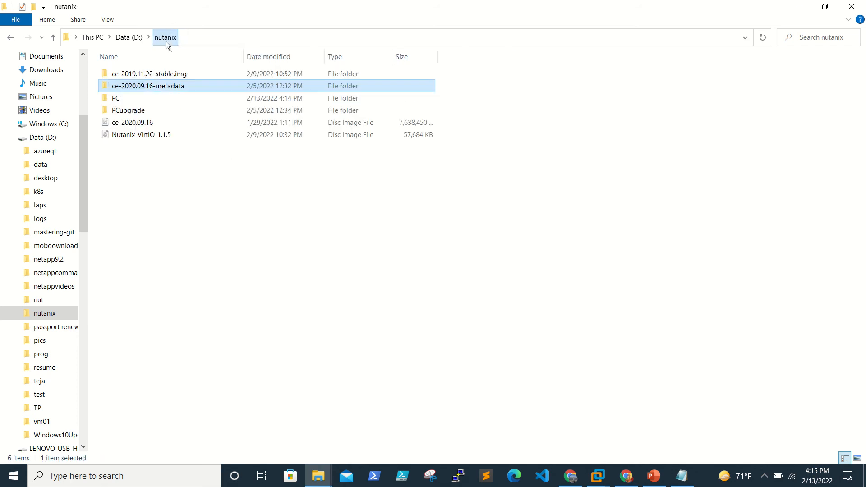
pyautogui.doubleClick(133, 103)
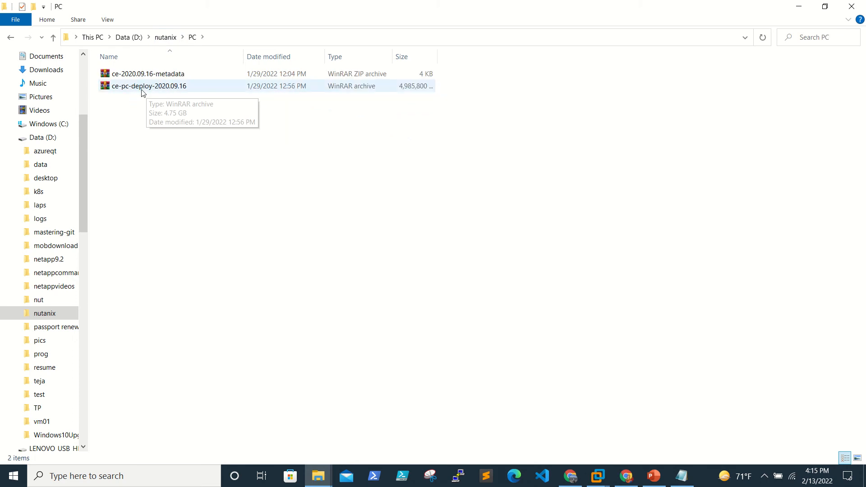
pyautogui.click(141, 90)
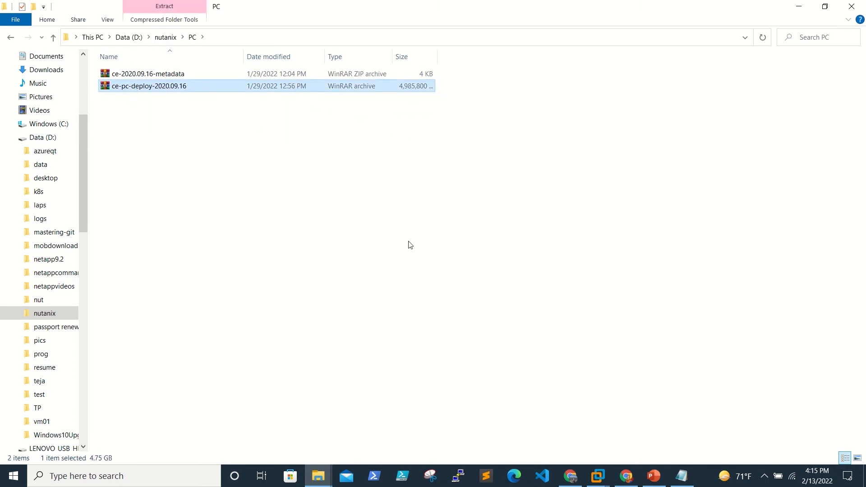
# Step: Switch back to Chrome and upload ce-pc-deploy-2020.09.16-metadata.json with ce-pc-deploy-2020.09.16.tar as the Prism Central installation files
pyautogui.click(626, 476)
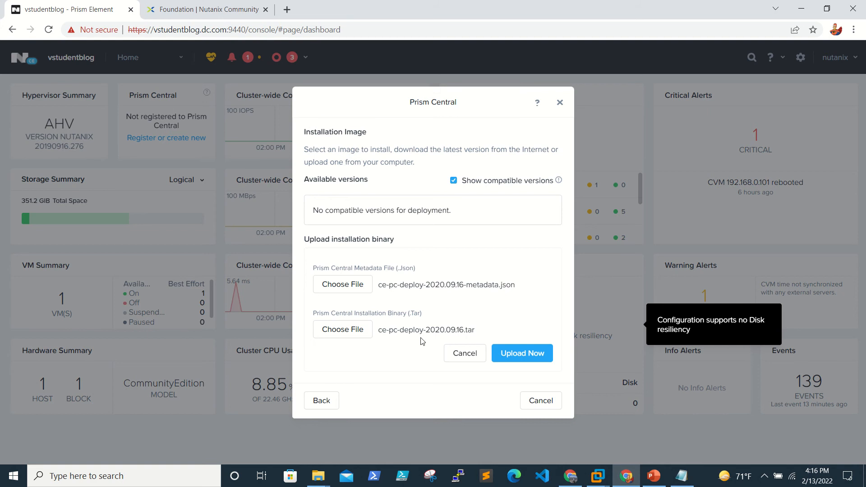
pyautogui.click(523, 355)
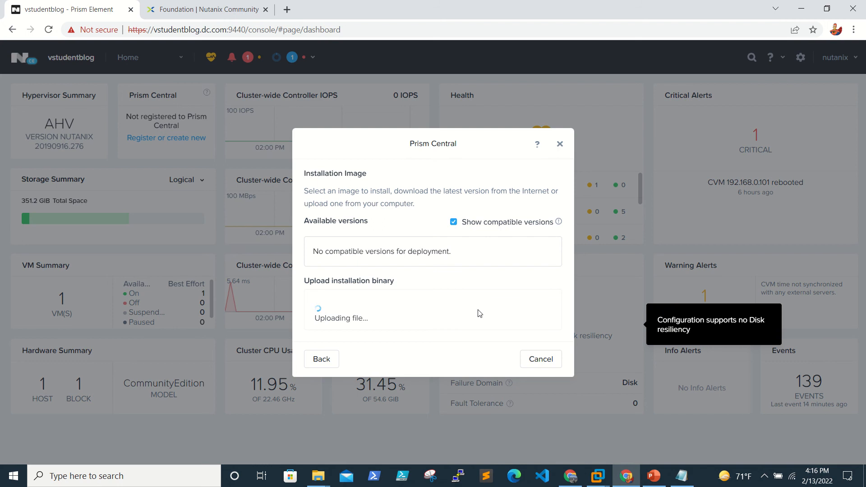
pyautogui.moveTo(490, 12)
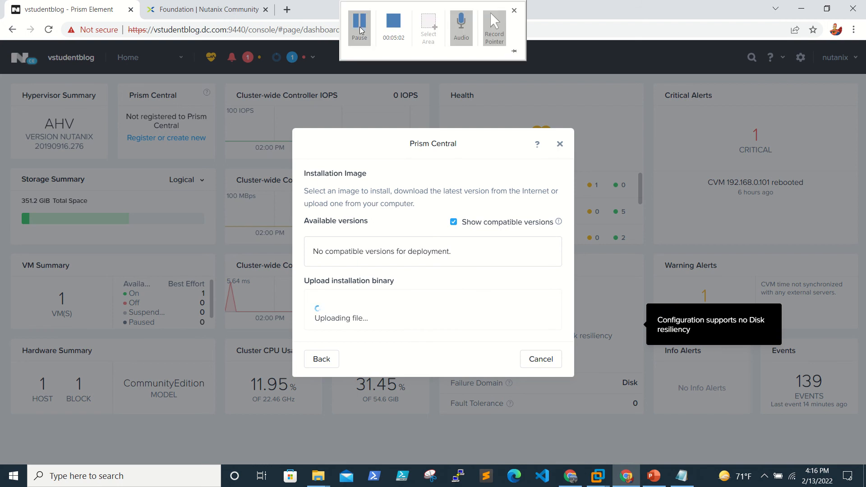
pyautogui.click(360, 30)
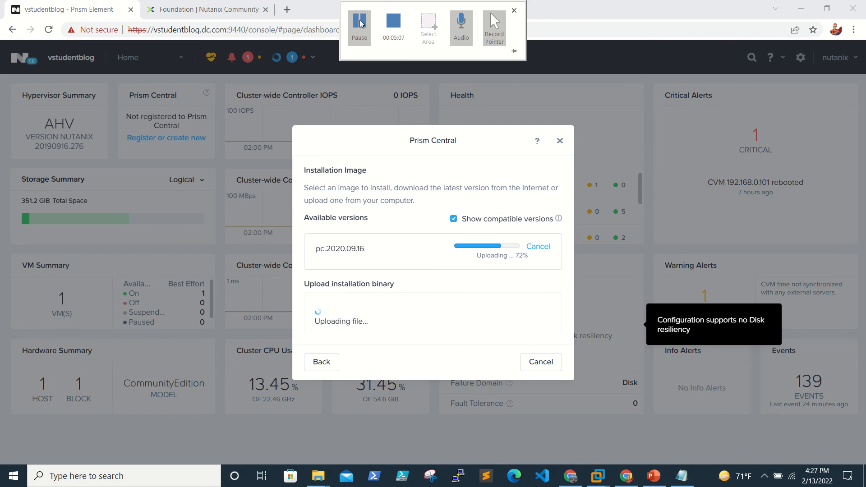
pyautogui.click(361, 23)
pyautogui.click(357, 29)
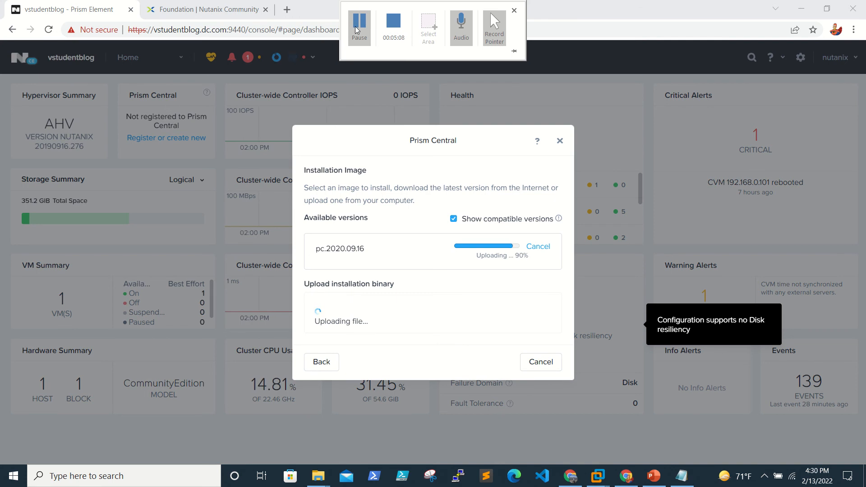
pyautogui.click(357, 30)
pyautogui.click(357, 29)
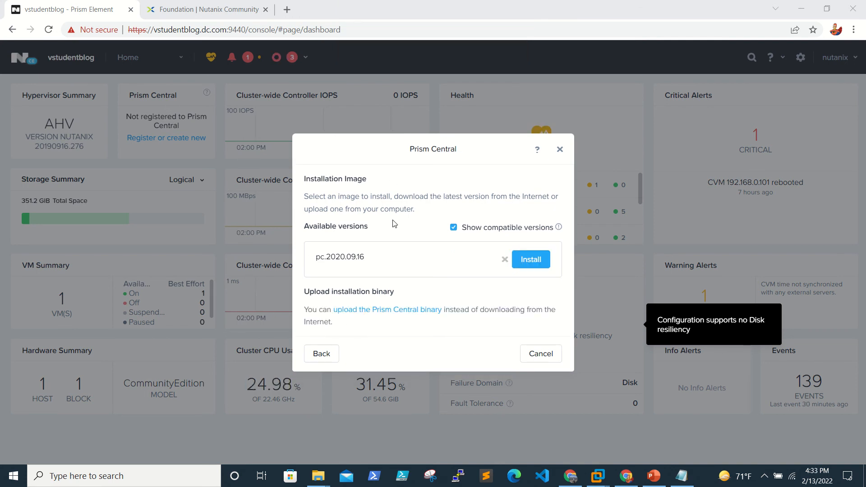
# Step: Install version pc.2020.09.16 and choose the single-VM Prism Central deployment
pyautogui.click(535, 261)
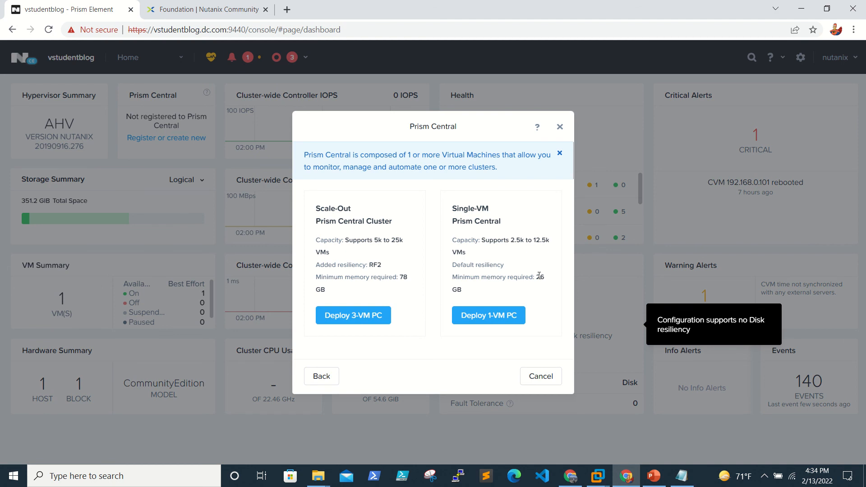
pyautogui.click(487, 318)
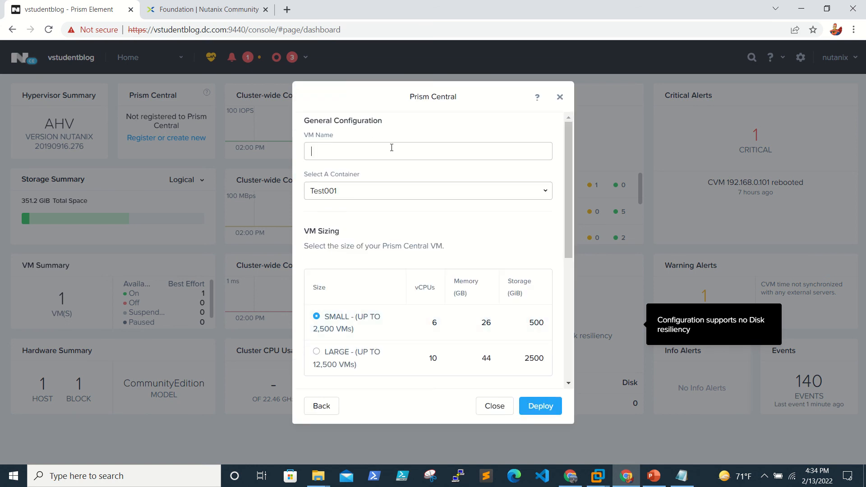
# Step: Name the Prism Central VM PCentral01 and select Test001 as its storage container
pyautogui.write('PCentral01')
pyautogui.press('Tab')
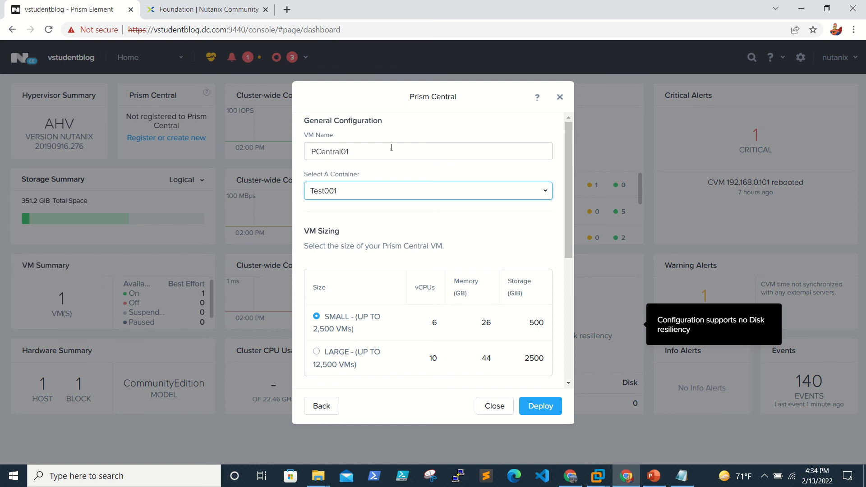
pyautogui.click(386, 191)
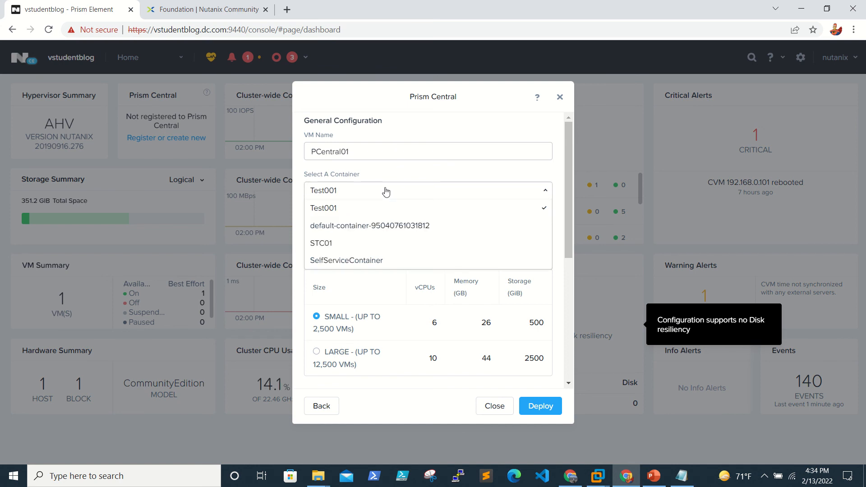
pyautogui.click(377, 209)
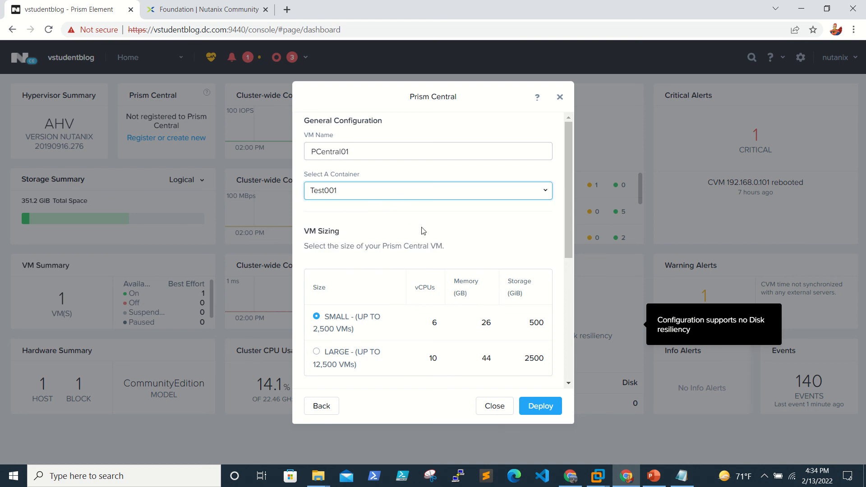
# Step: Enter IP address 192.168.0.106 and subnet mask 255.255.255.0 in the VM's network configuration
pyautogui.scroll(-2, 422, 230)
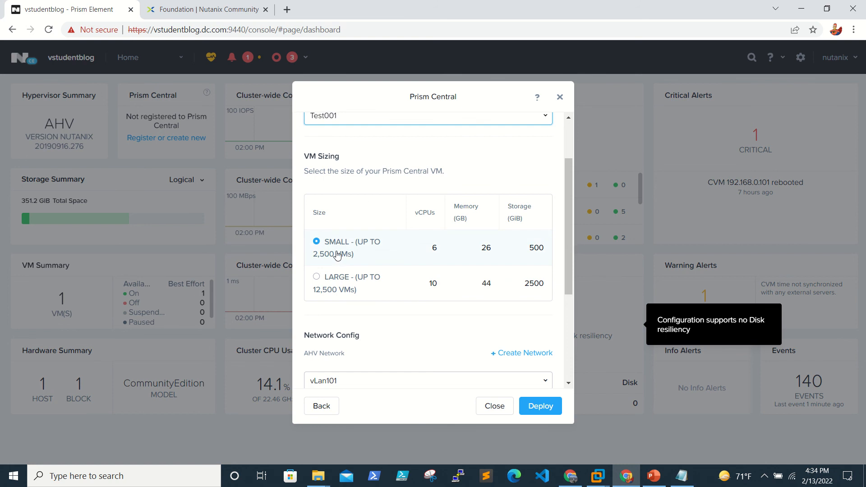
pyautogui.scroll(-2, 429, 252)
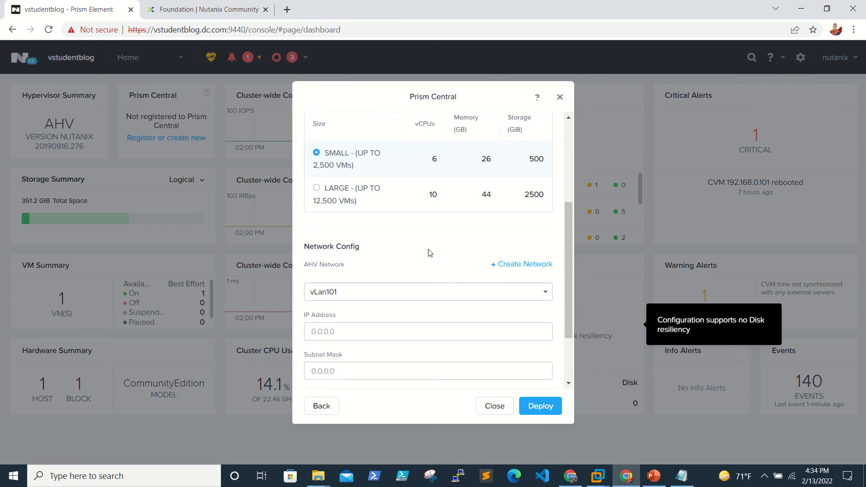
pyautogui.scroll(1, 429, 252)
pyautogui.scroll(-2, 429, 252)
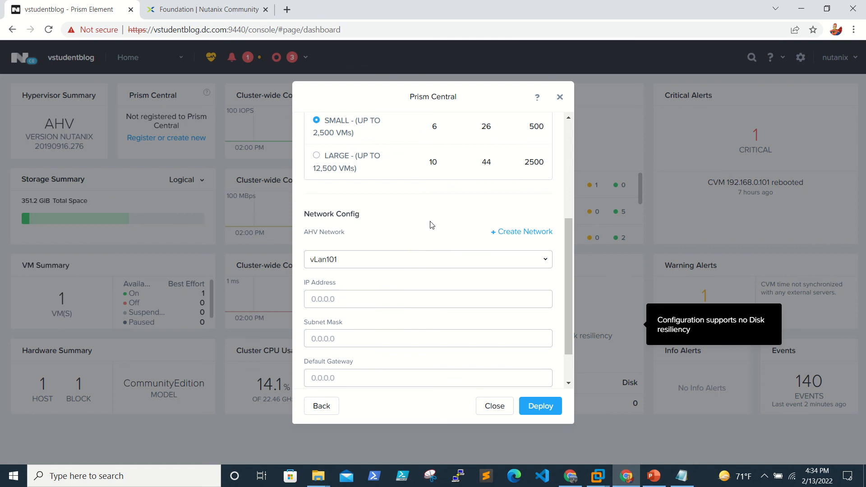
pyautogui.scroll(-1, 396, 267)
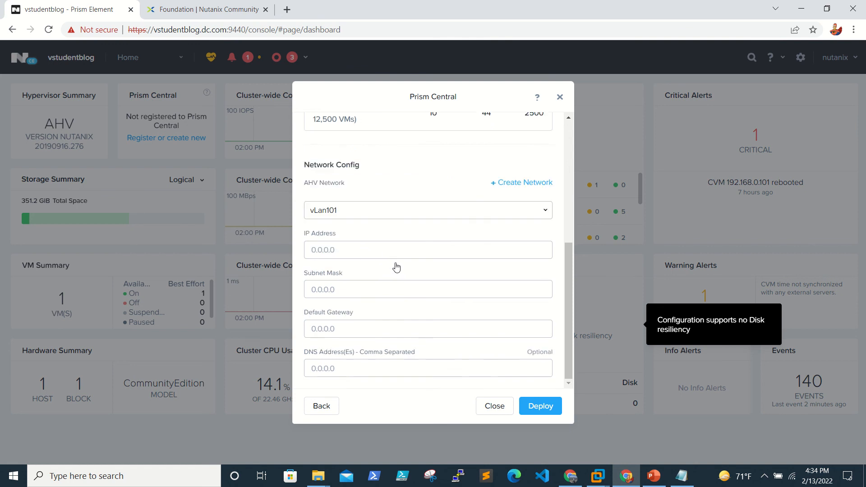
pyautogui.click(358, 255)
pyautogui.write('192.168.0')
pyautogui.write('.106')
pyautogui.write('255.255.2')
pyautogui.write('55.0')
pyautogui.press('Tab')
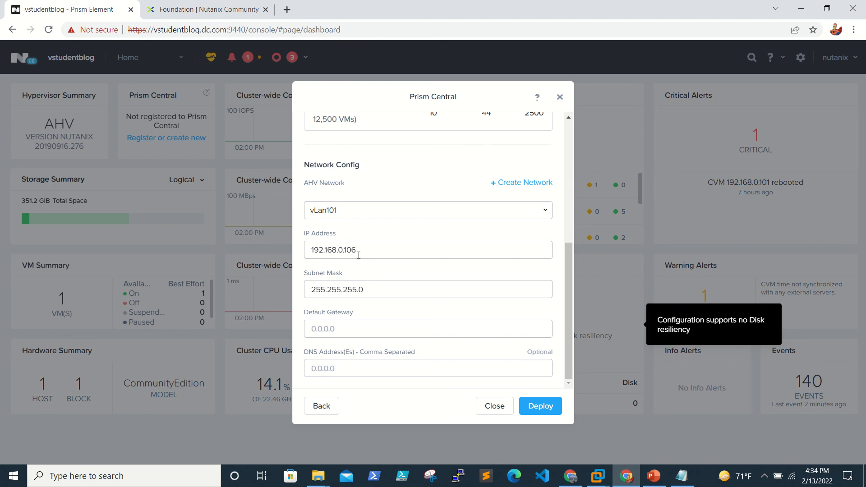
# Step: Set the default gateway to 192.168.0.1 and the DNS address to 192.168.0.40
pyautogui.write('192.168.0.1')
pyautogui.press('Tab')
pyautogui.write('19')
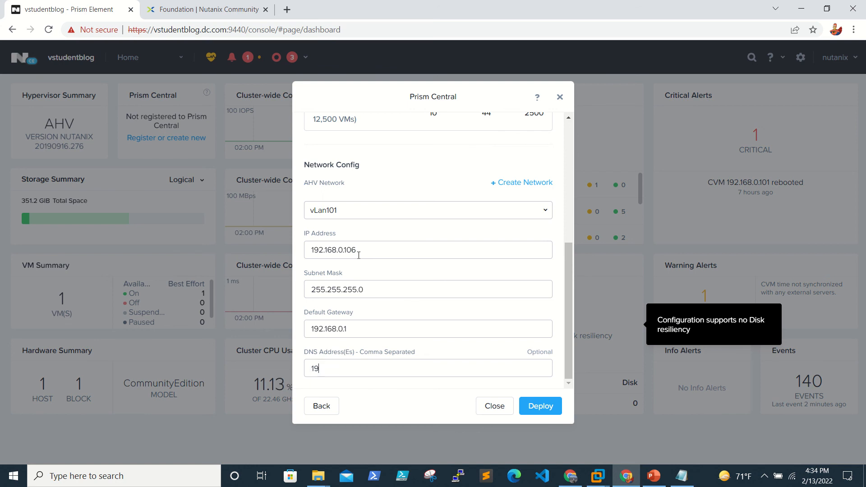
pyautogui.write('2.168.0.40')
# Step: Review the deployment settings and ping 192.168.0.106 from a command prompt to check whether the address is free
pyautogui.scroll(5, 433, 258)
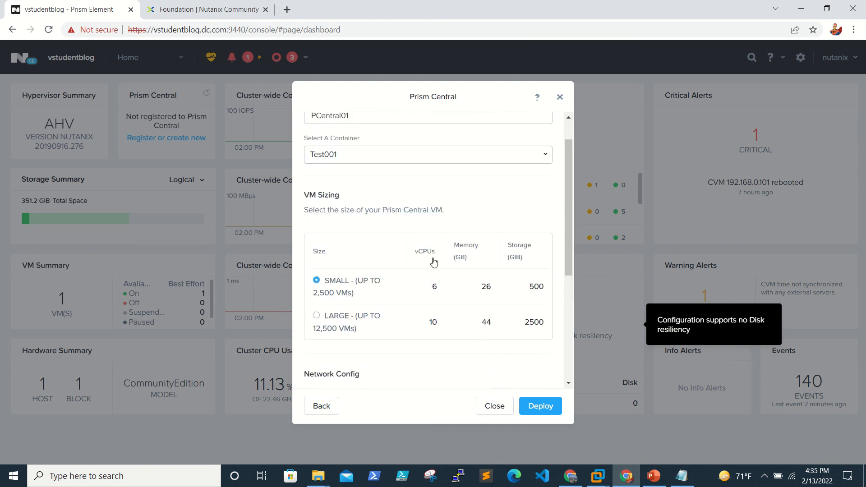
pyautogui.scroll(-2, 434, 262)
pyautogui.scroll(-3, 433, 258)
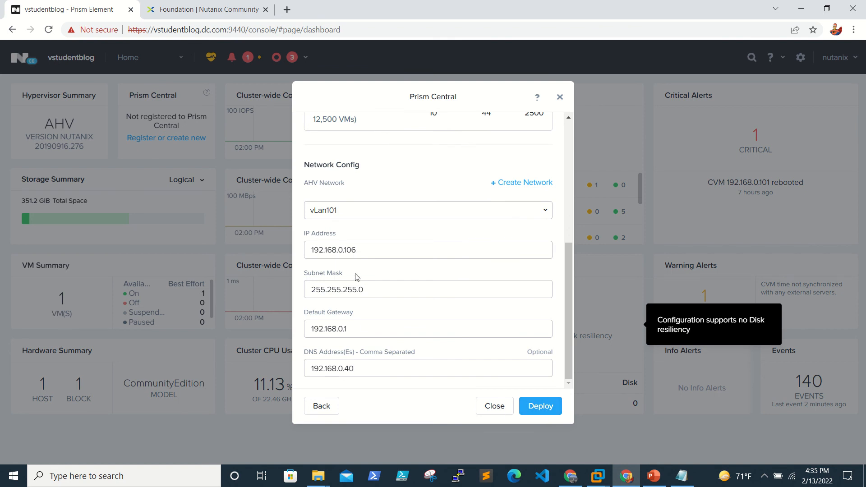
pyautogui.moveTo(381, 250); pyautogui.dragTo(216, 217)
pyautogui.hotkey('ctrl', 'c')
pyautogui.rightClick(13, 476)
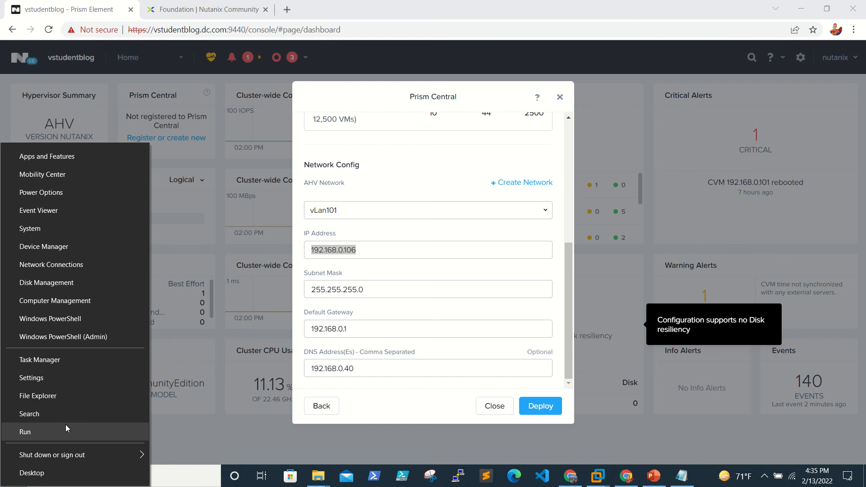
pyautogui.click(66, 431)
pyautogui.press('Return')
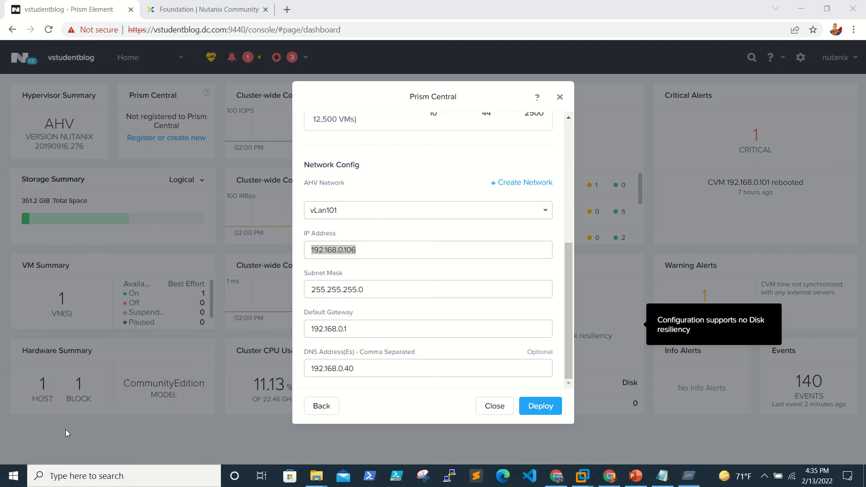
pyautogui.write('ping')
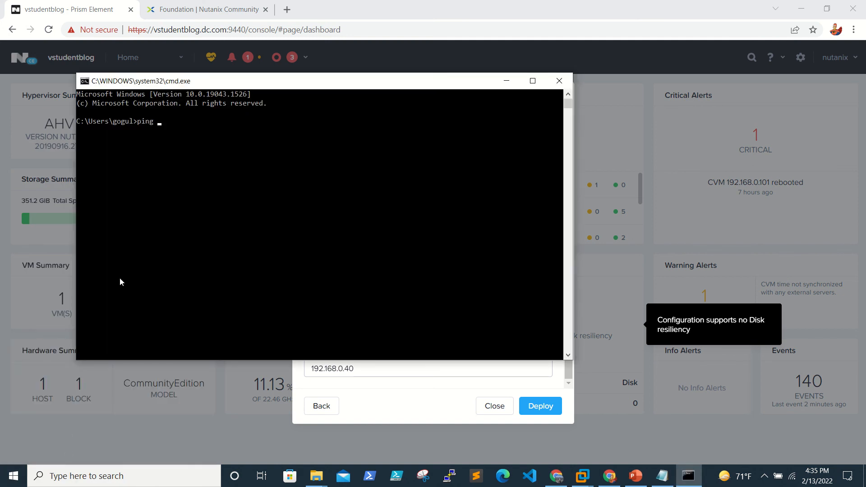
pyautogui.rightClick(293, 170)
pyautogui.press('Return')
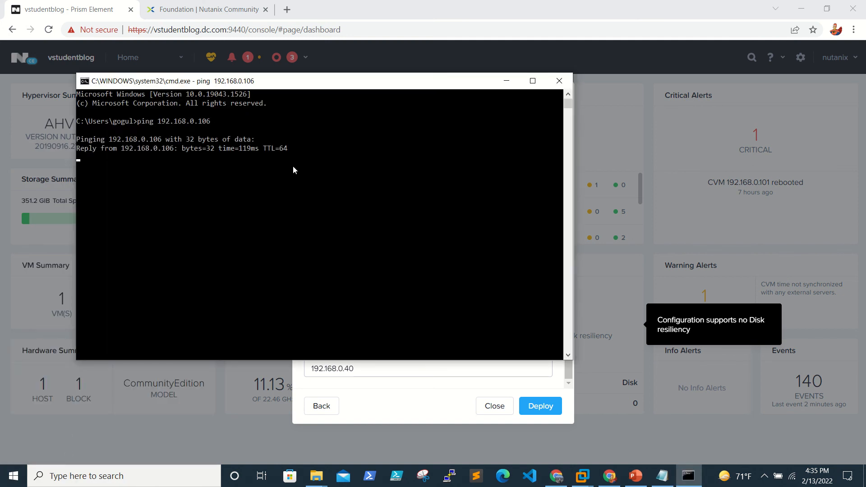
pyautogui.hotkey('ctrl', 'c')
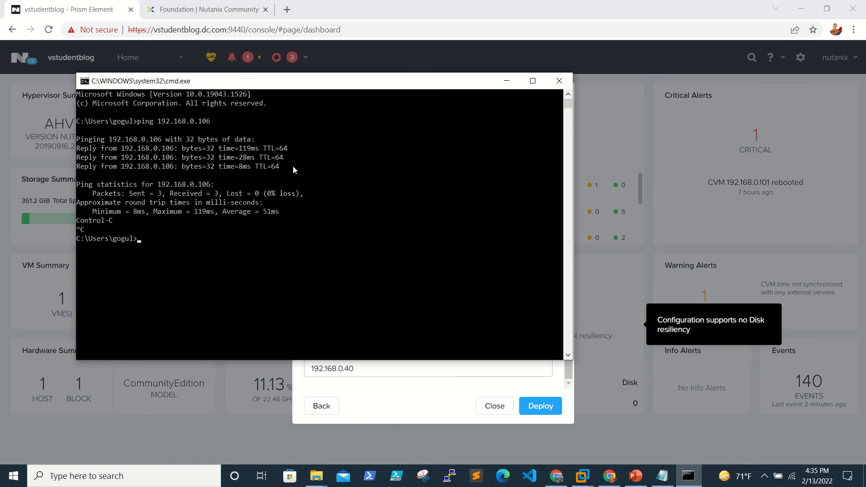
# Step: Ping 192.168.0.107 to check whether that address is free
pyautogui.press('Up')
pyautogui.press('BackSpace')
pyautogui.write('7')
pyautogui.press('Return')
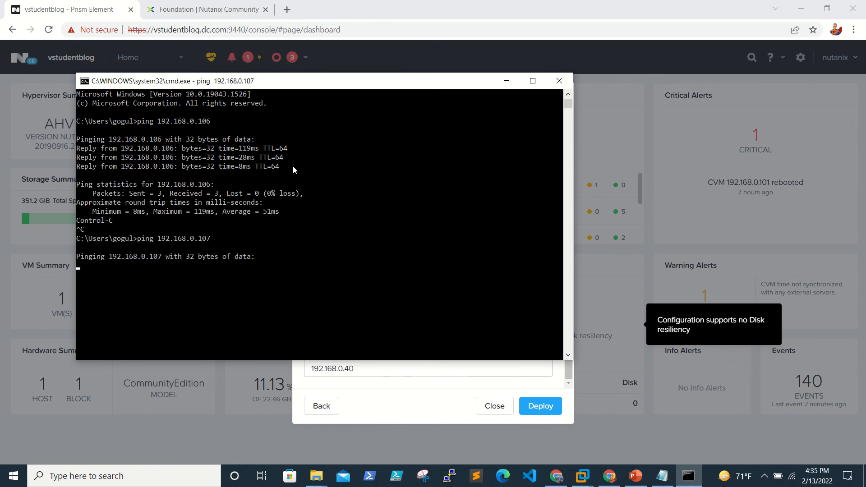
# Step: Minimize the command prompt and change the Prism Central VM's IP address to 192.168.0.107
pyautogui.click(508, 82)
pyautogui.click(380, 252)
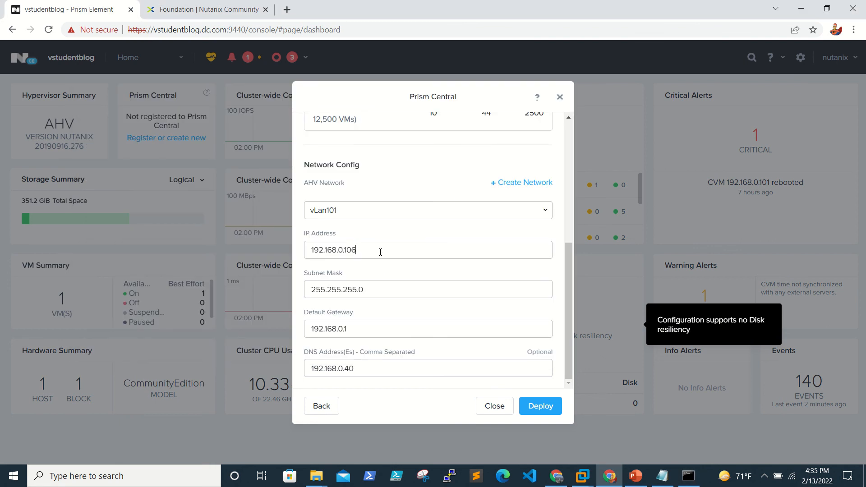
pyautogui.press('BackSpace')
pyautogui.write('7')
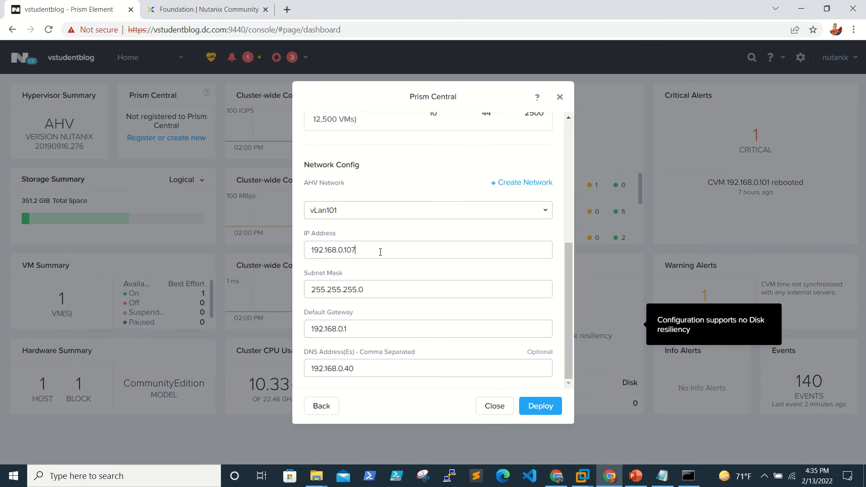
# Step: Start the Prism Central deployment with the configured settings
pyautogui.click(549, 408)
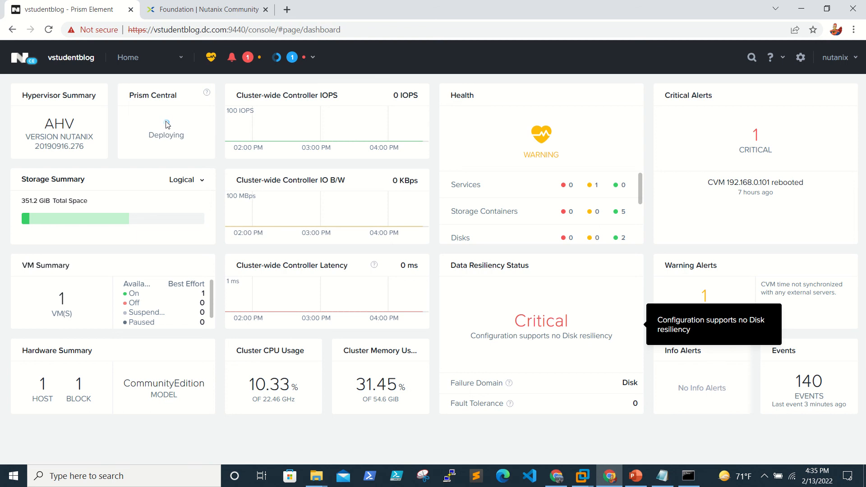
pyautogui.moveTo(411, 300)
pyautogui.moveTo(517, 4)
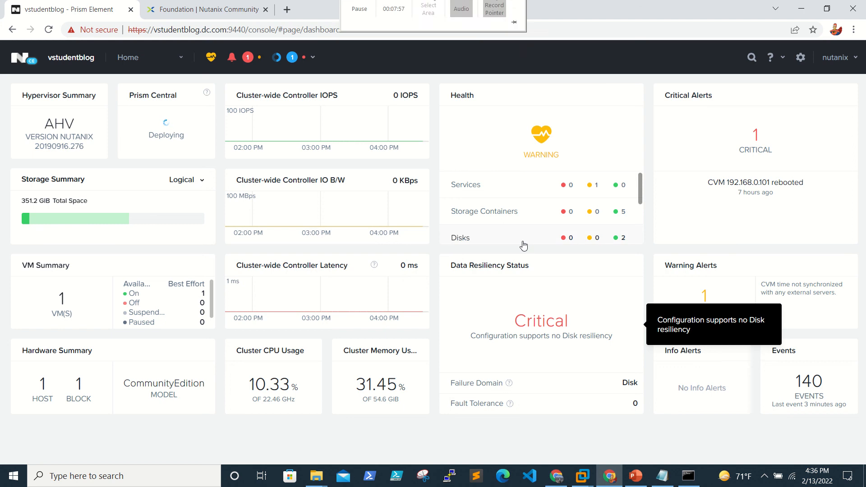